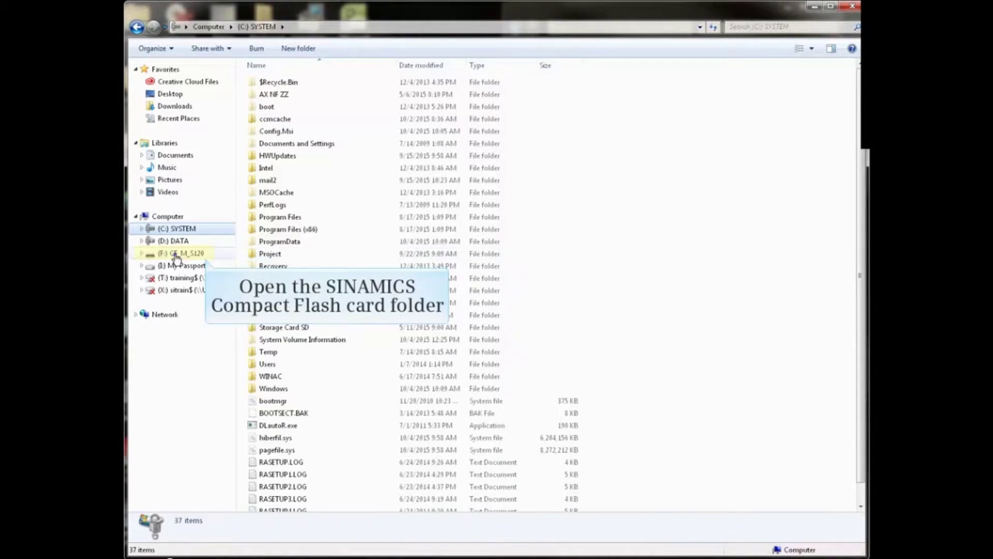
- Open the (F:) CF_M_S120 compact flash drive to view its current files
click(178, 253)
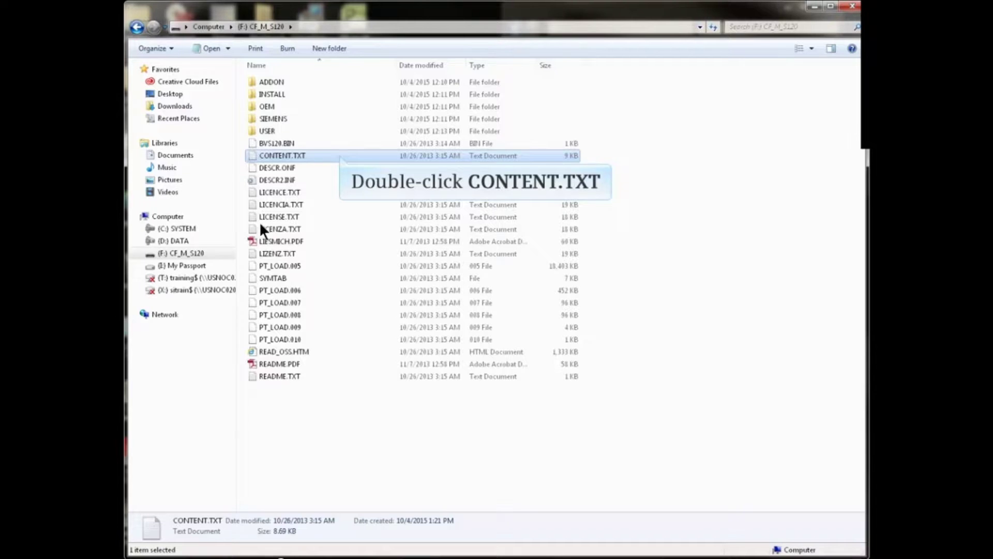
double_click(282, 155)
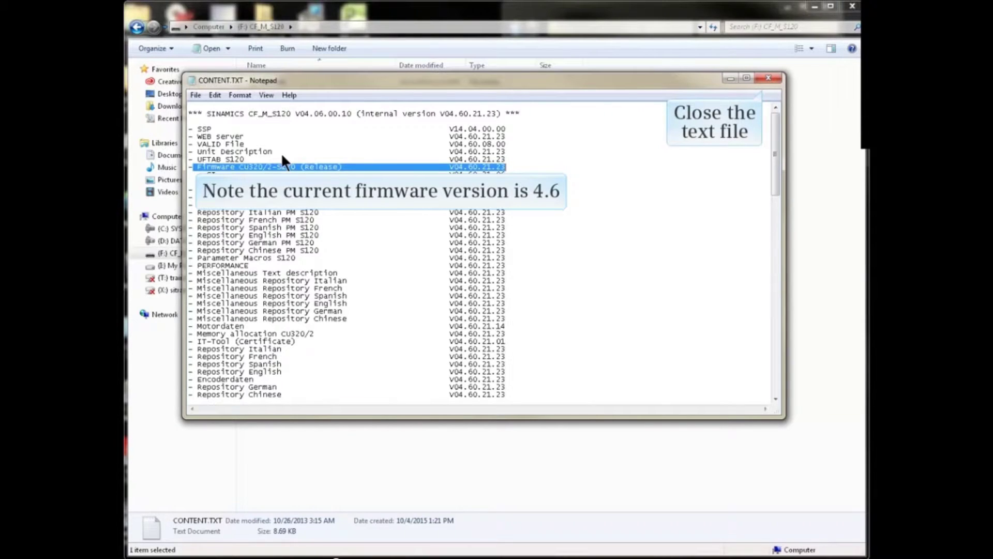
click(767, 79)
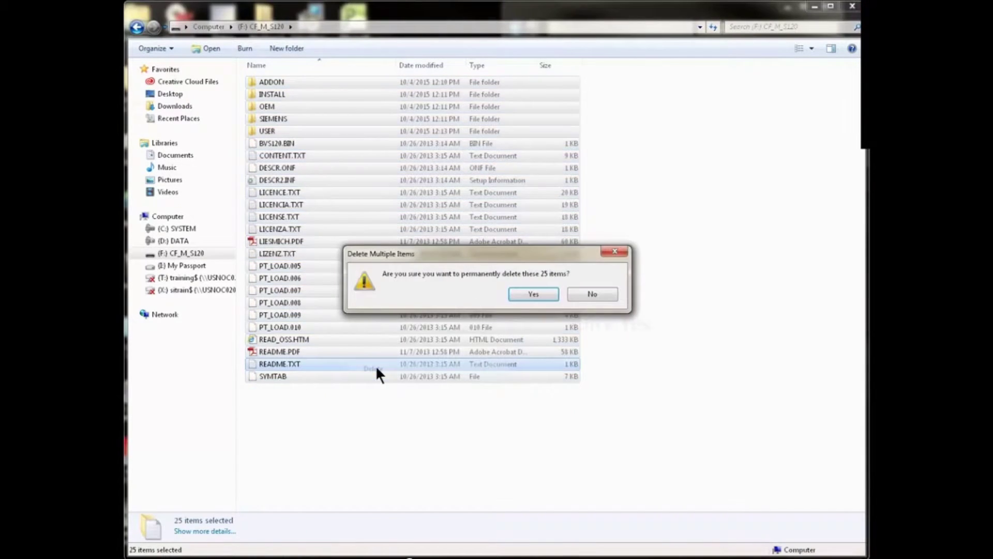
- Permanently delete all 25 items on the CF_M_S120 card
click(376, 369)
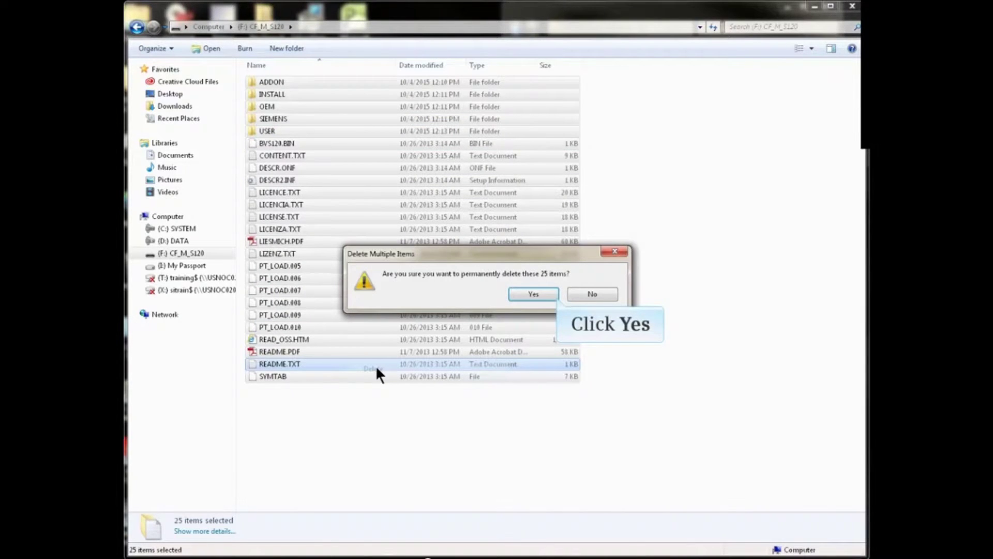
click(532, 294)
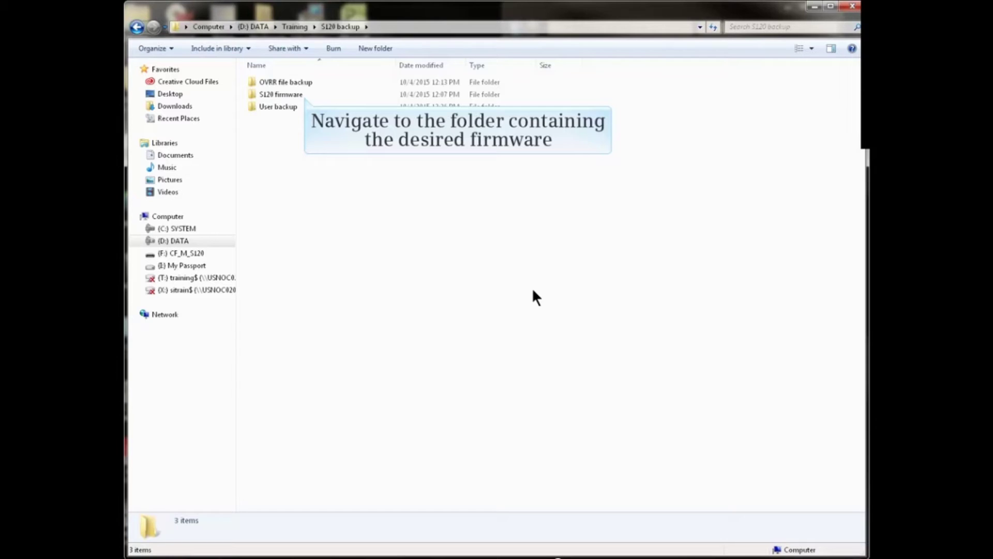
- In S120 firmware, extract the zip to a 'SINAMICS_S120_software_V4_5_HF2' folder with 7-Zip
double_click(281, 94)
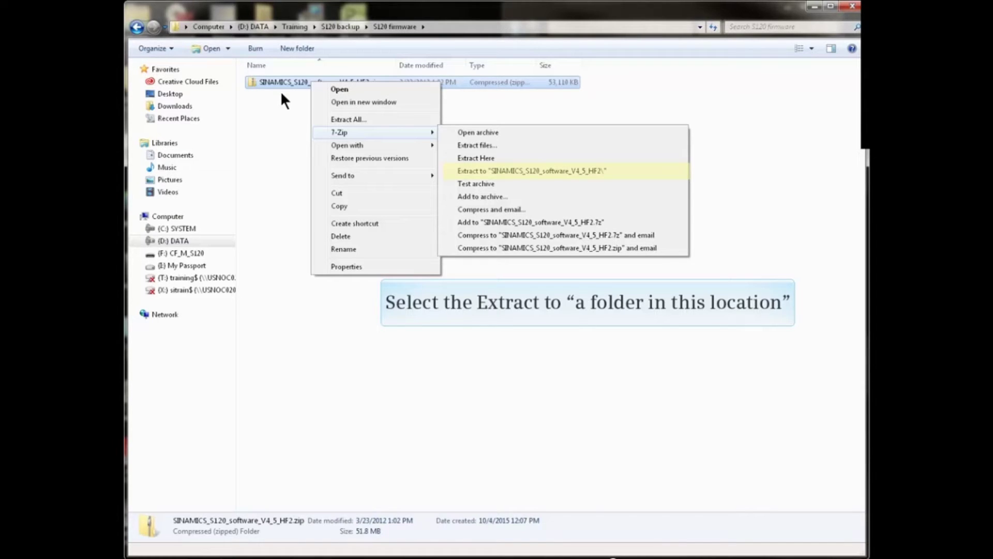
click(531, 171)
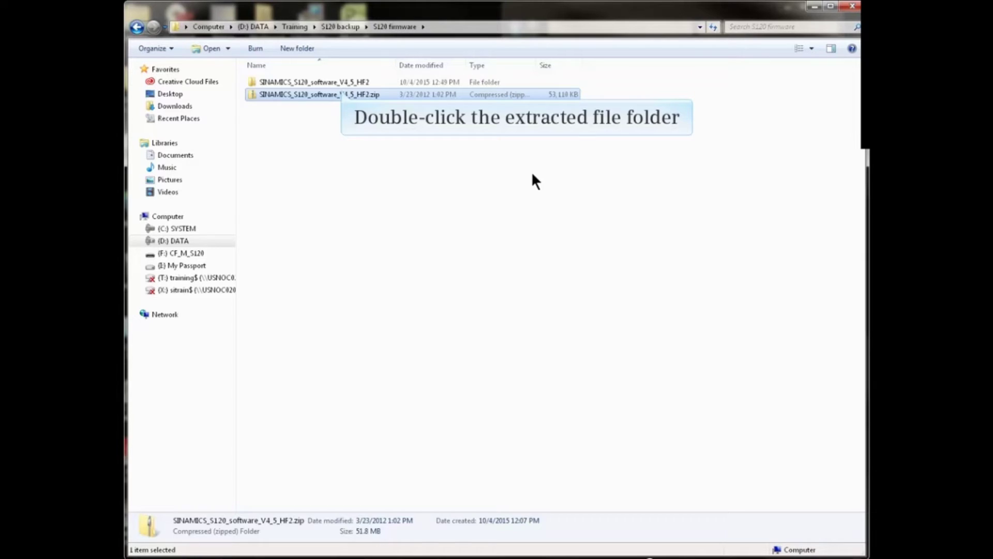
- Copy all 23 files and folders from the extracted SINAMICS_S120_software_V4_5_HF2 folder
double_click(312, 82)
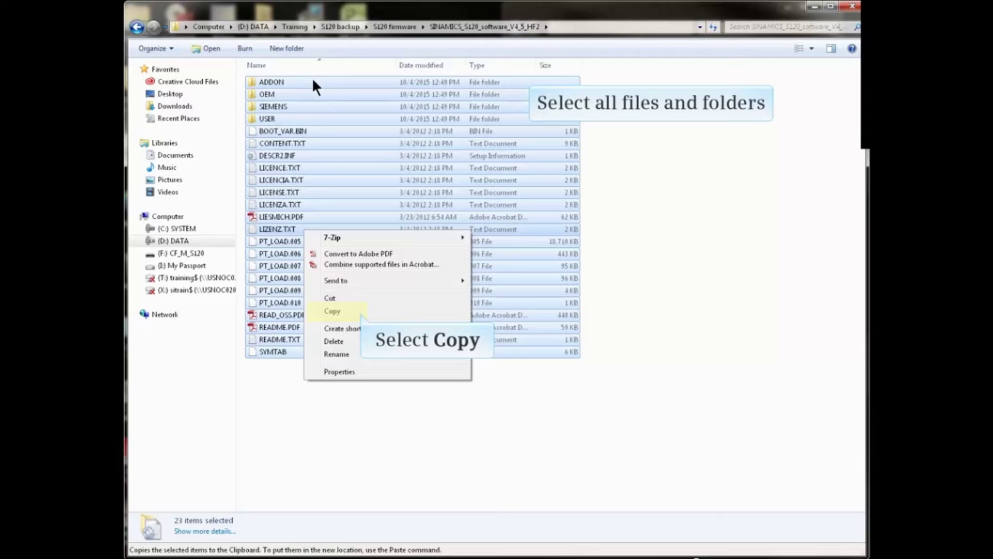
click(344, 311)
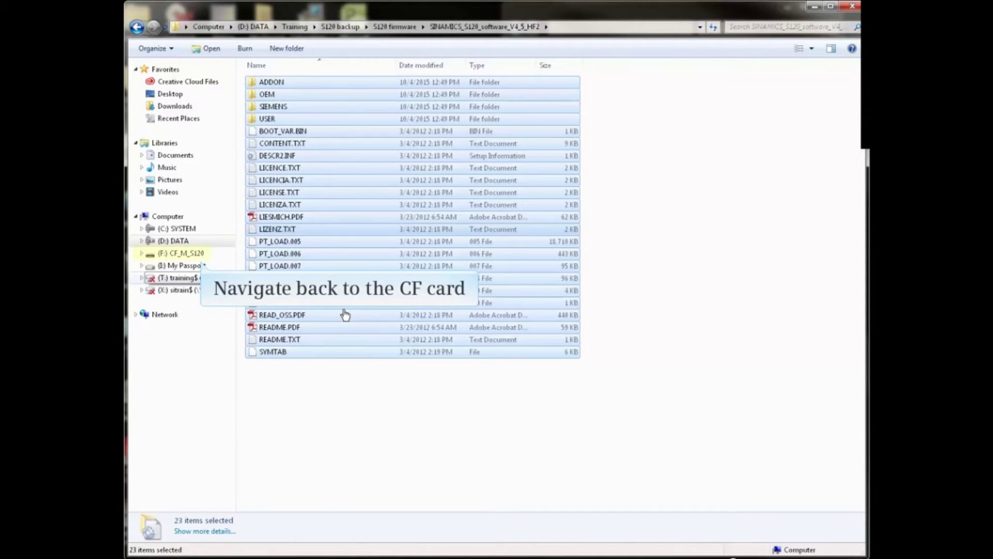
- Paste the copied firmware files onto the empty (F:) CF_M_S120 card
click(178, 253)
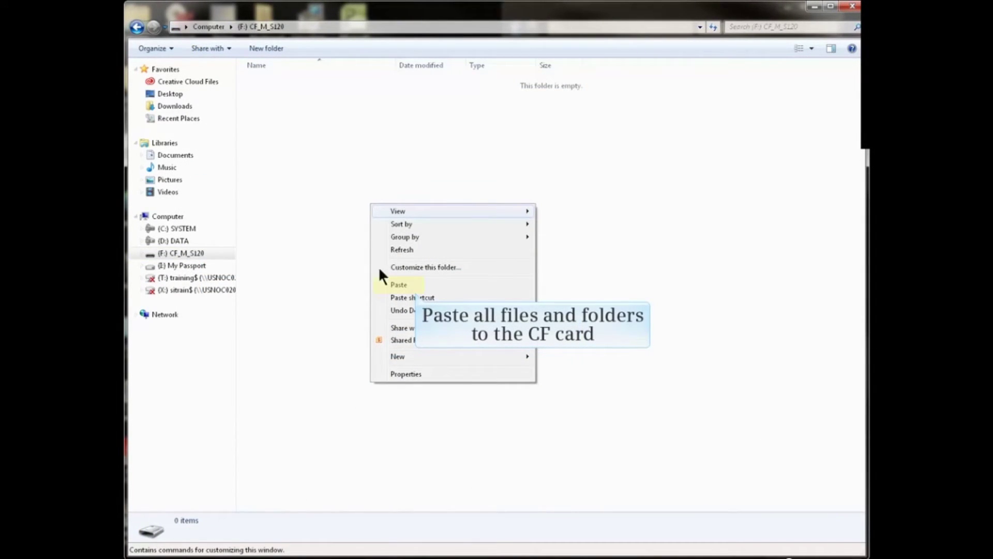
click(404, 285)
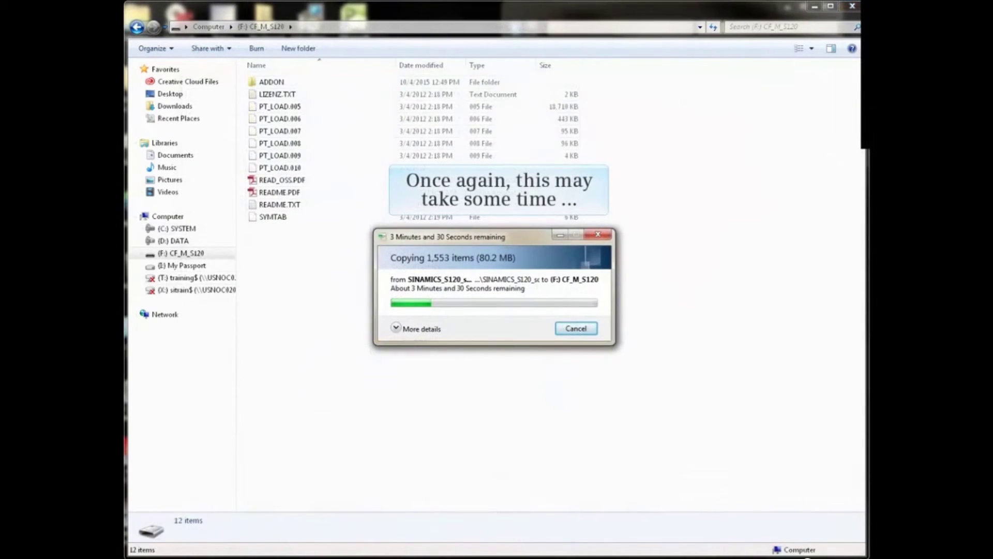